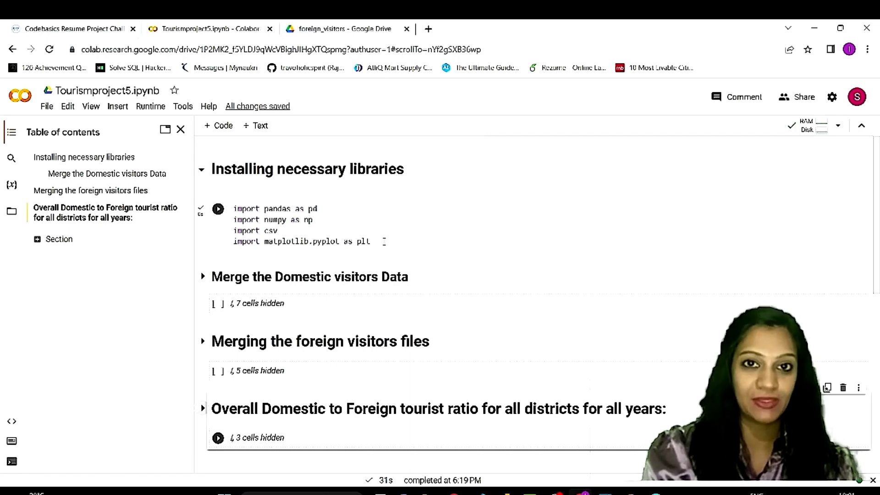
- Open the notebook's Merge the Domestic visitors Data section and examine its Drive mounting code
click(107, 174)
scroll(407, 232, up, 3)
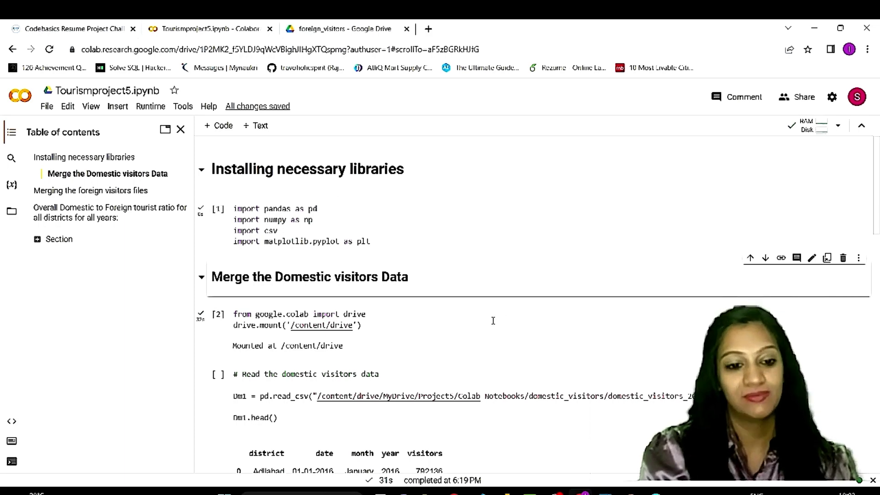
scroll(493, 323, down, 3)
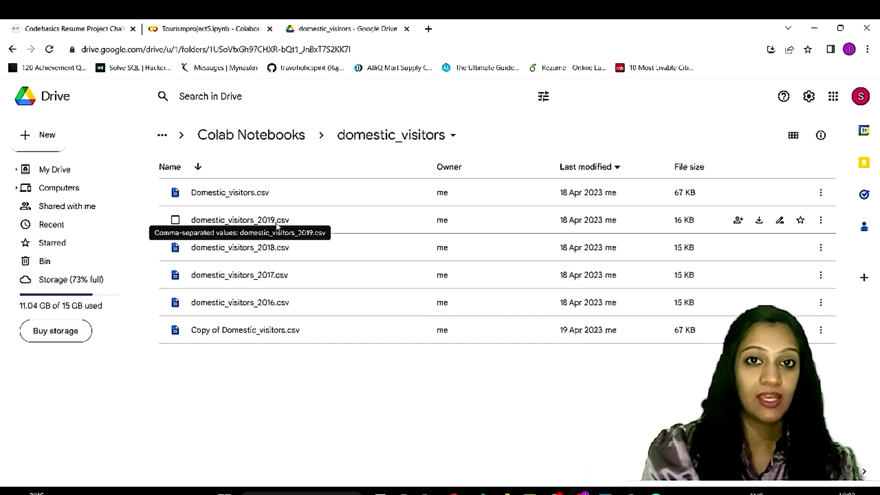
- In Google Drive, return to the Colab Notebooks folder and open the foreign_visitors folder
click(274, 141)
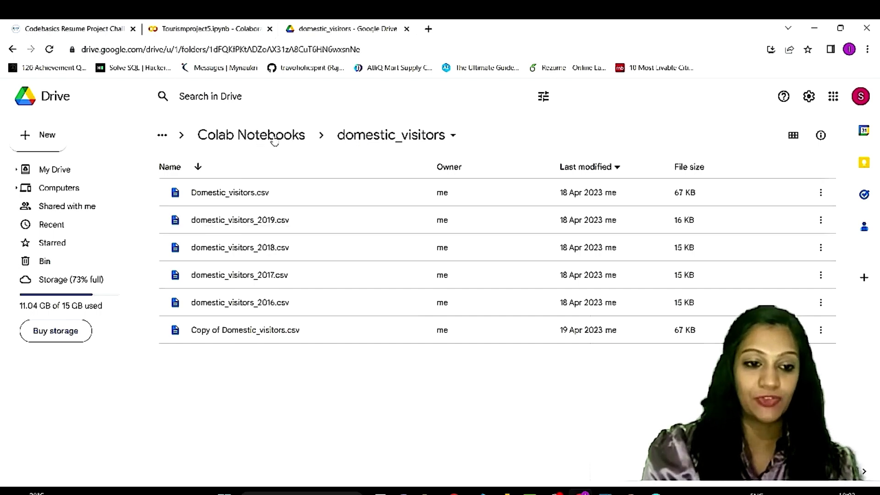
double_click(235, 199)
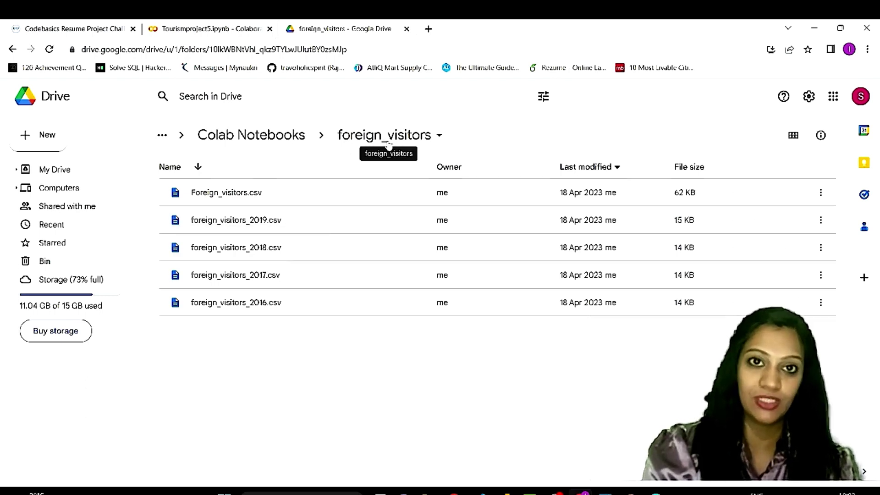
- Return to the Colab notebook and review the domestic visitors code that reads, checks and merges the 2016 to 2019 CSV files
click(226, 30)
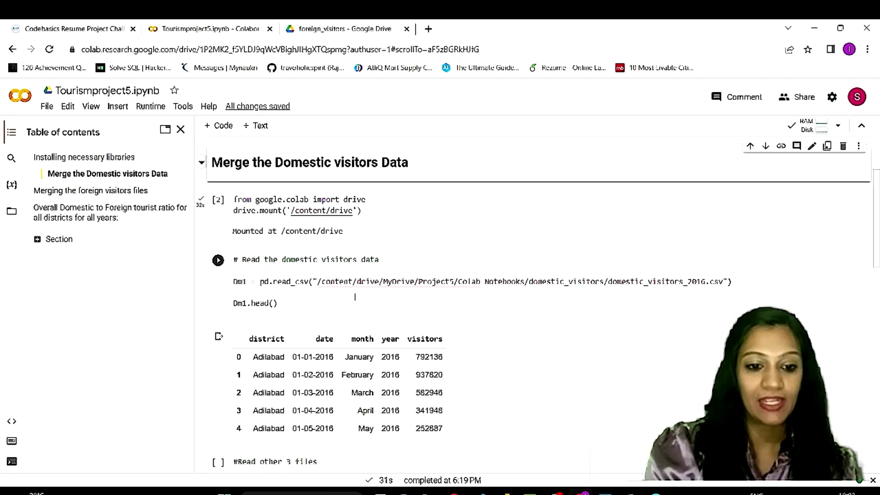
click(703, 280)
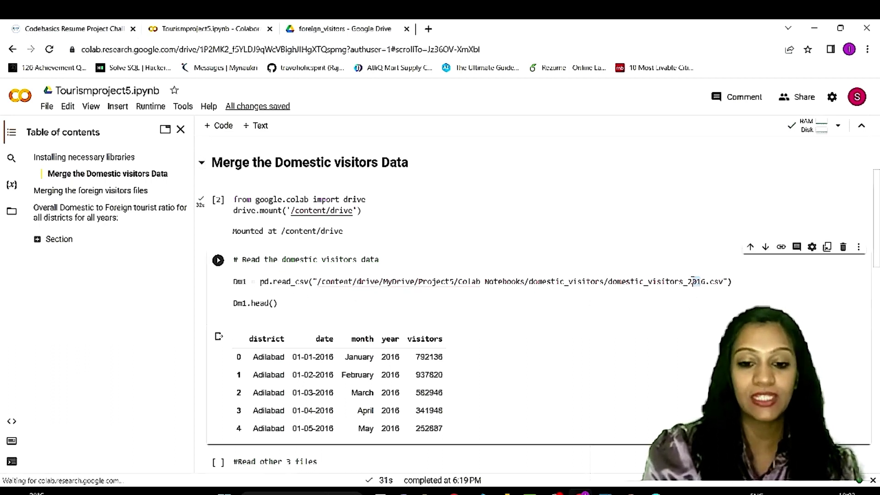
click(285, 304)
scroll(285, 303, down, 3)
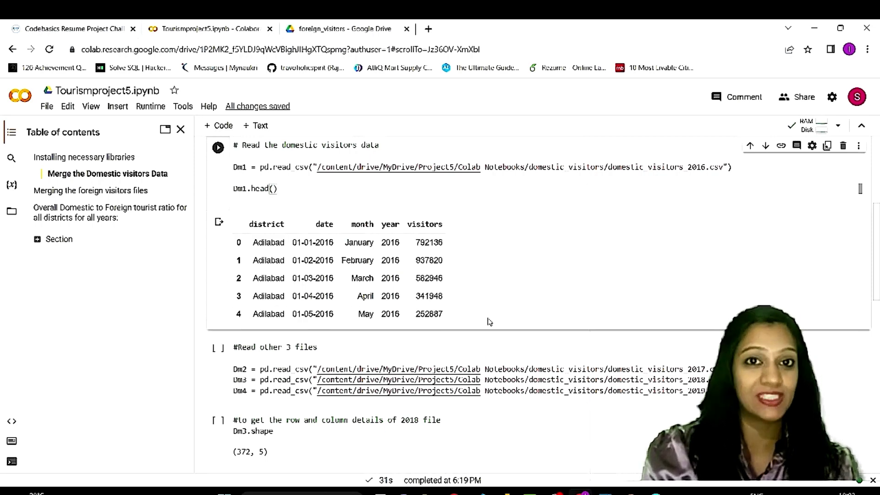
scroll(738, 267, down, 3)
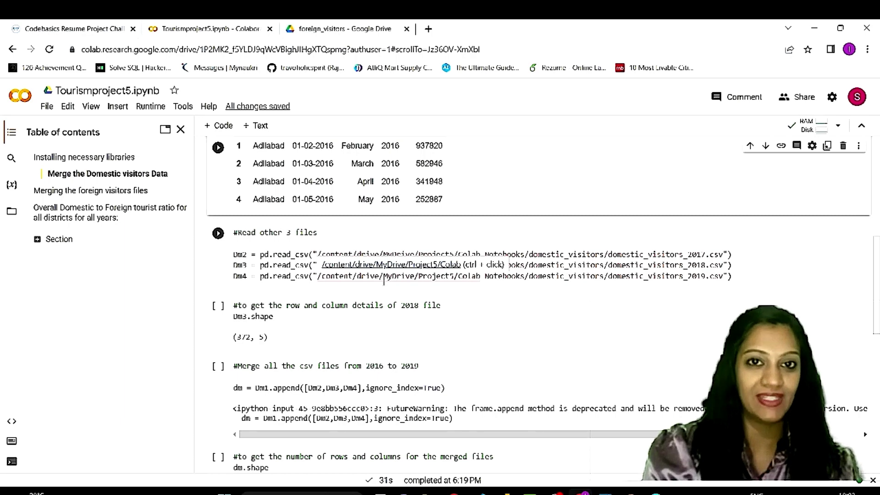
scroll(384, 280, down, 3)
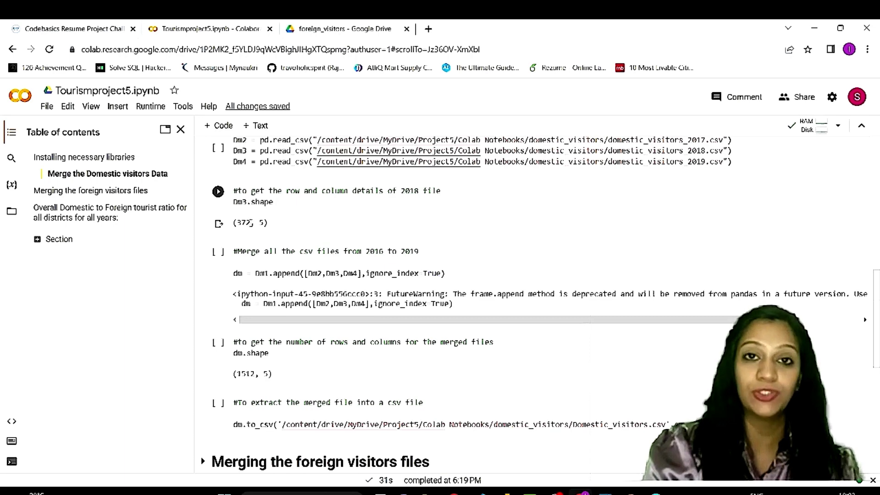
scroll(261, 224, down, 3)
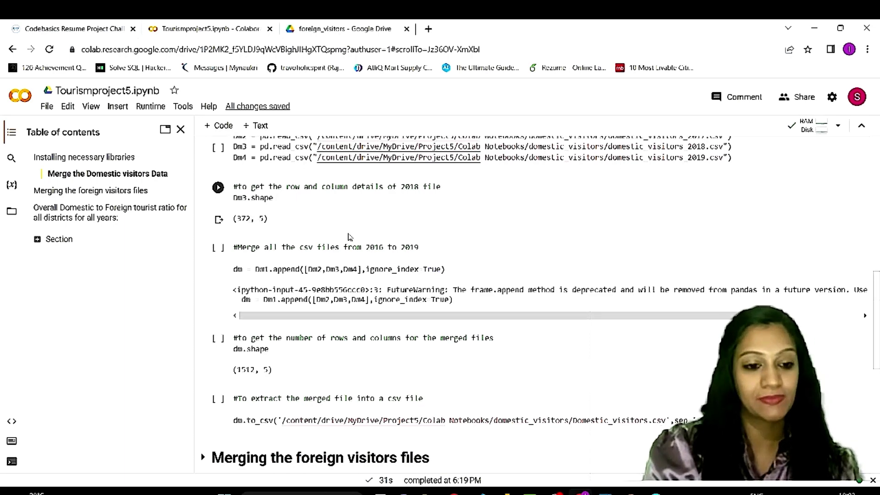
scroll(274, 187, up, 3)
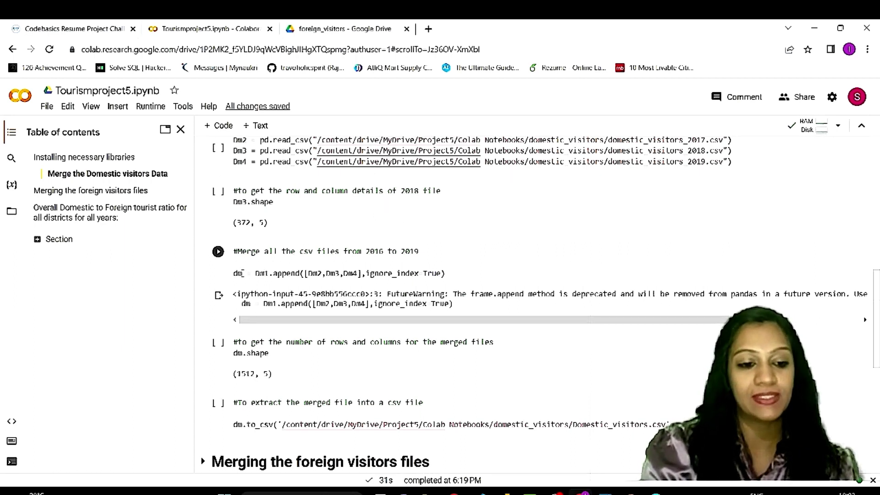
click(288, 274)
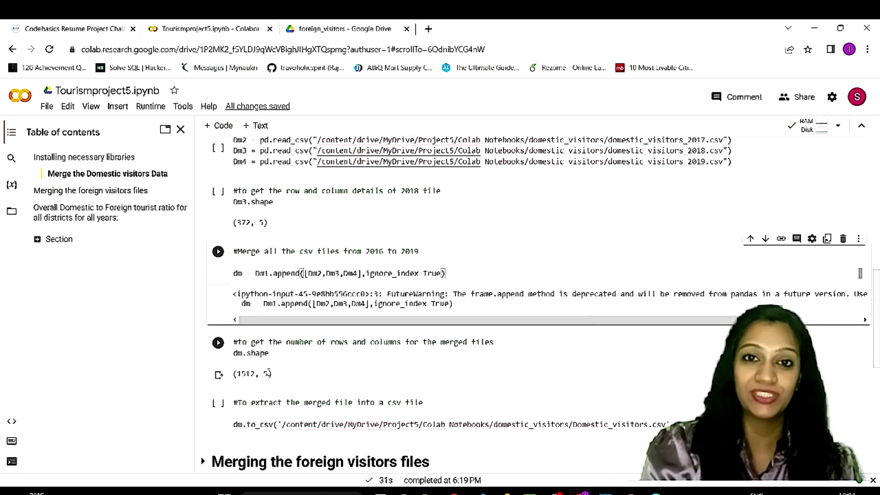
- Review the foreign visitors section's code for reading, merging and exporting the yearly files to Foreign_visitors.csv
scroll(328, 348, down, 3)
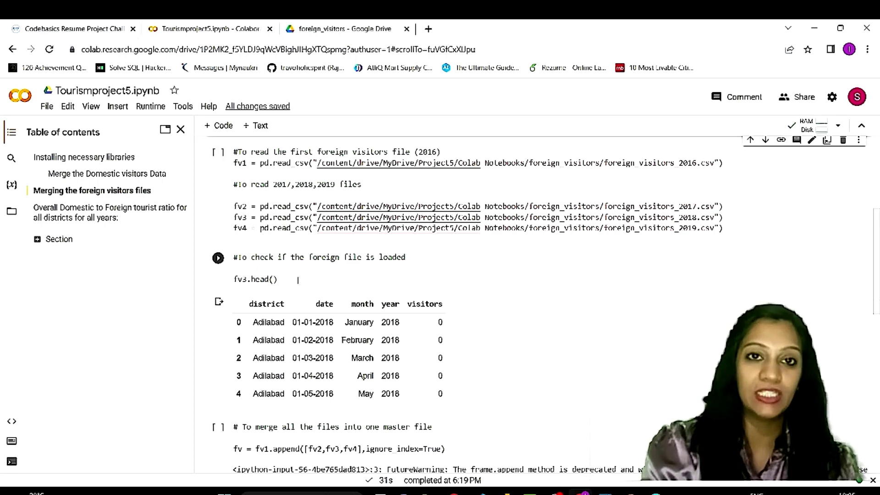
scroll(298, 279, down, 3)
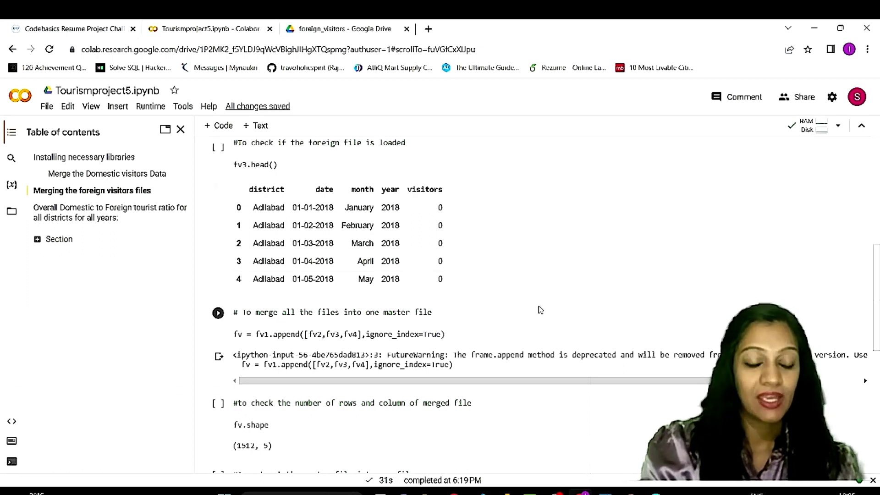
scroll(541, 307, up, 3)
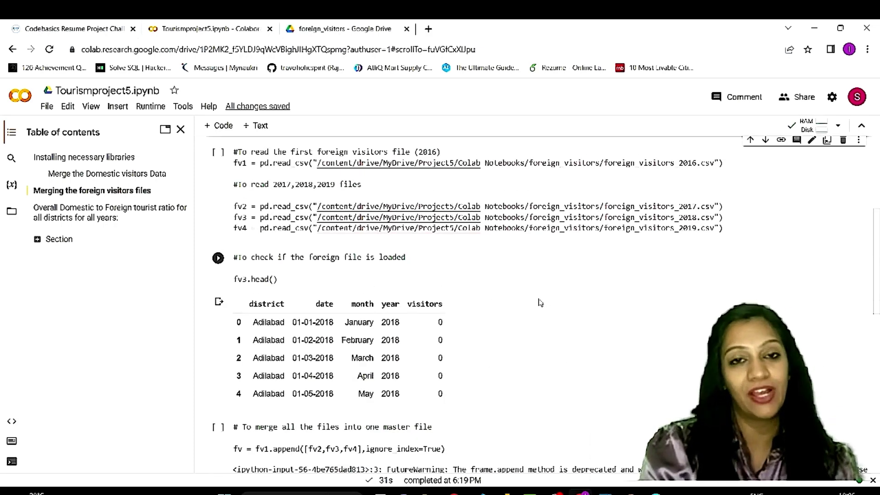
scroll(541, 302, down, 7)
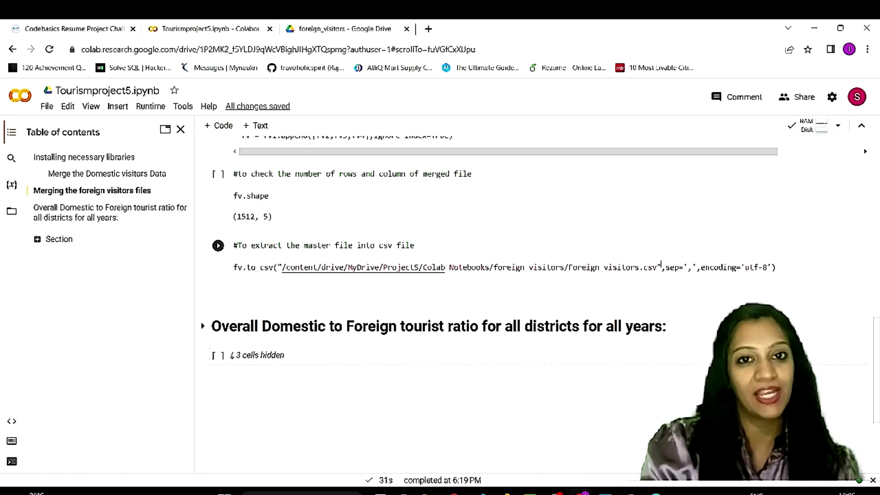
- Switch to Google Drive, check the merged Foreign_visitors.csv file and open the domestic_visitors folder
click(381, 30)
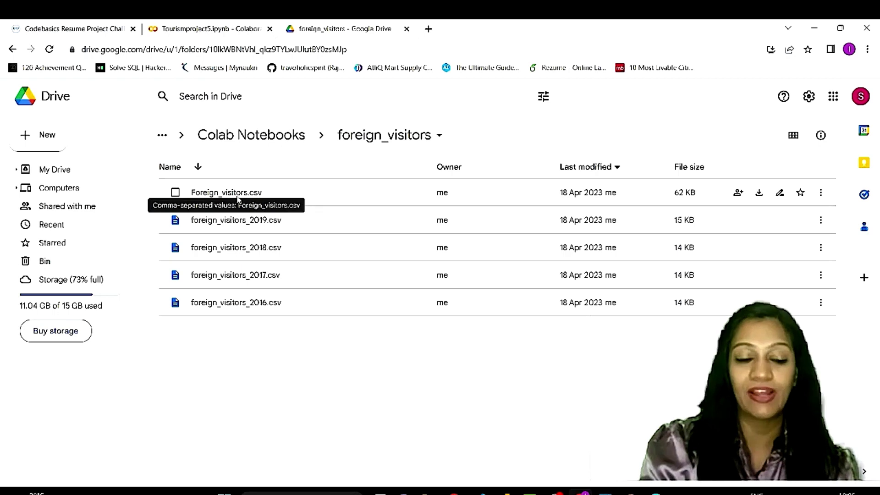
click(288, 144)
click(237, 222)
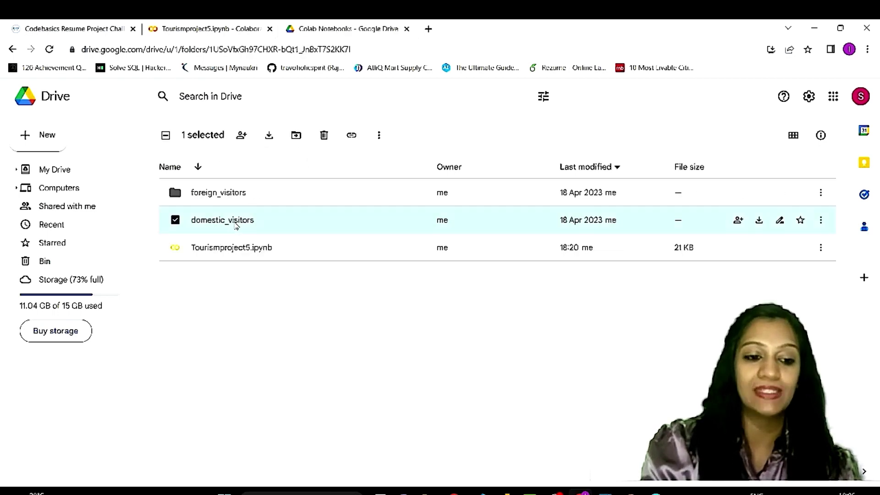
double_click(236, 222)
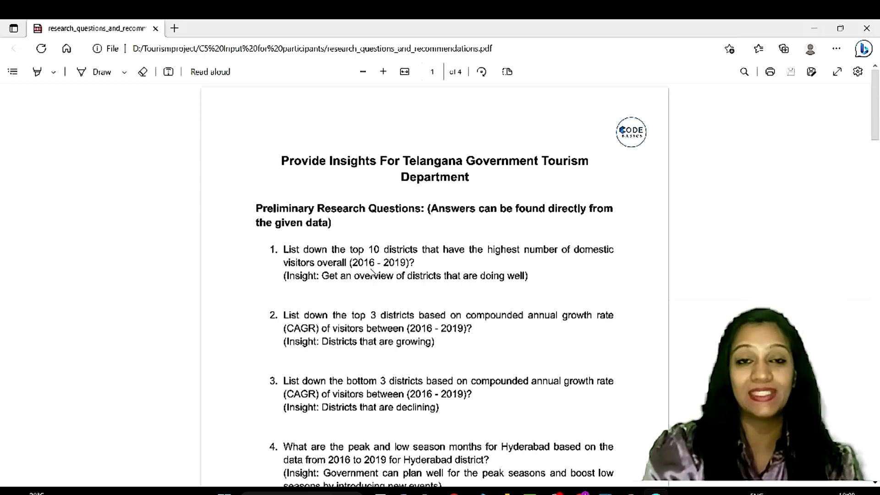
- Switch to MySQL Workbench and view the foreign_visitors and domestic_visitors table data
key(alt+Tab)
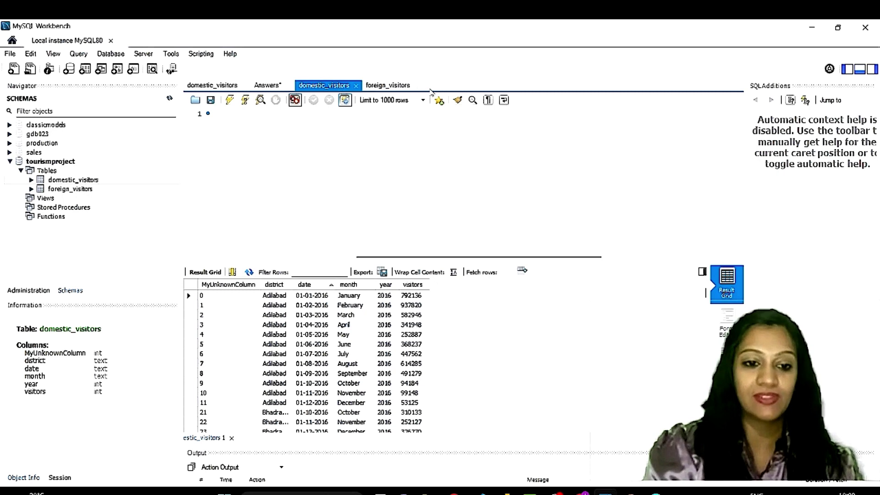
click(404, 89)
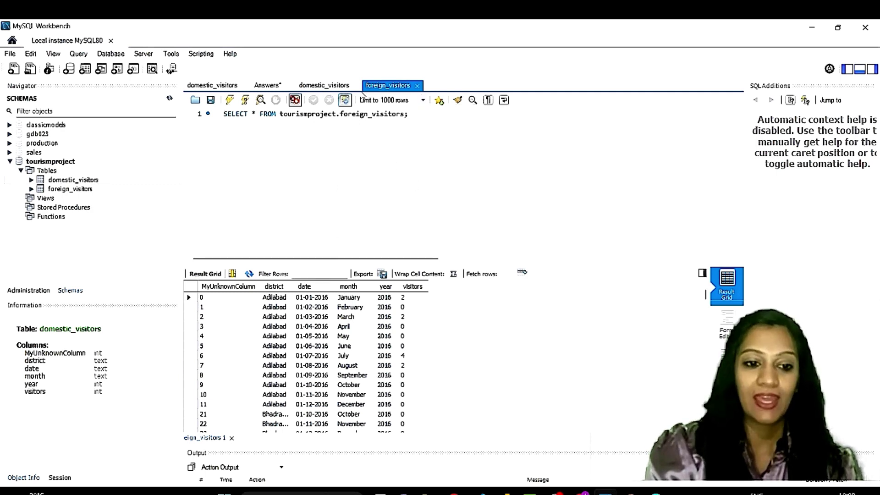
click(316, 87)
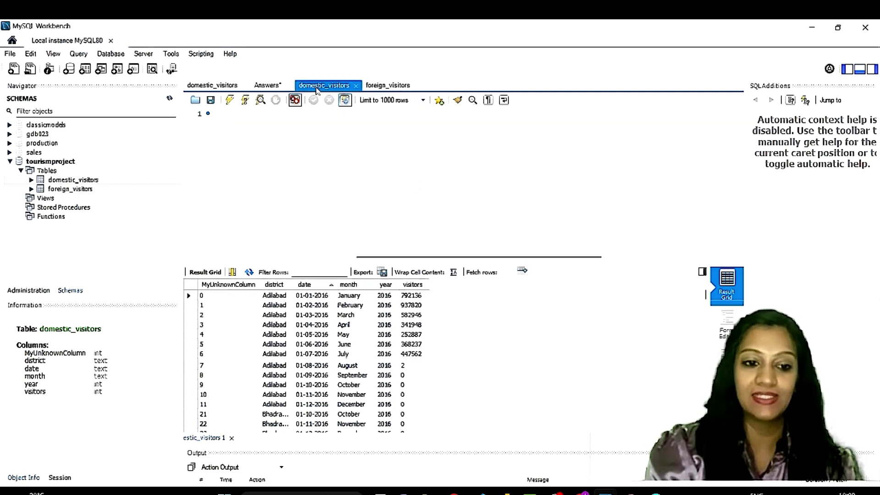
- Run the Answers script's query for the top 10 districts by total domestic visitors and advance past its results slide
click(268, 85)
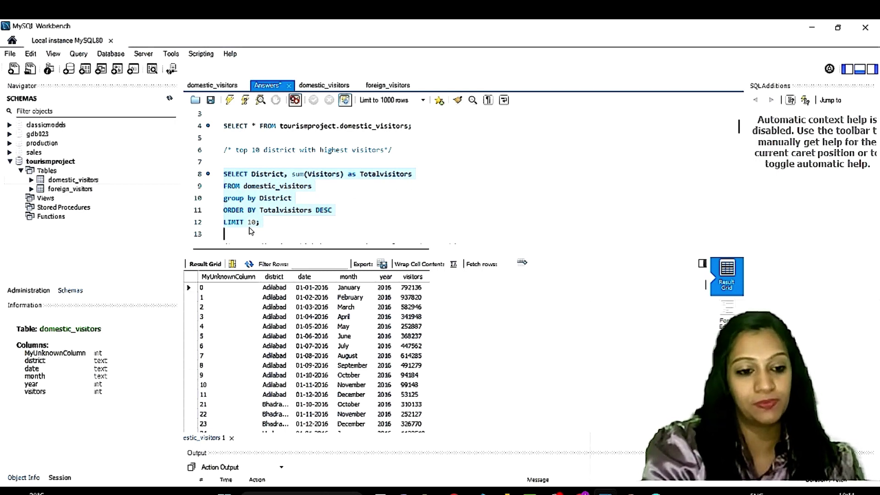
click(228, 101)
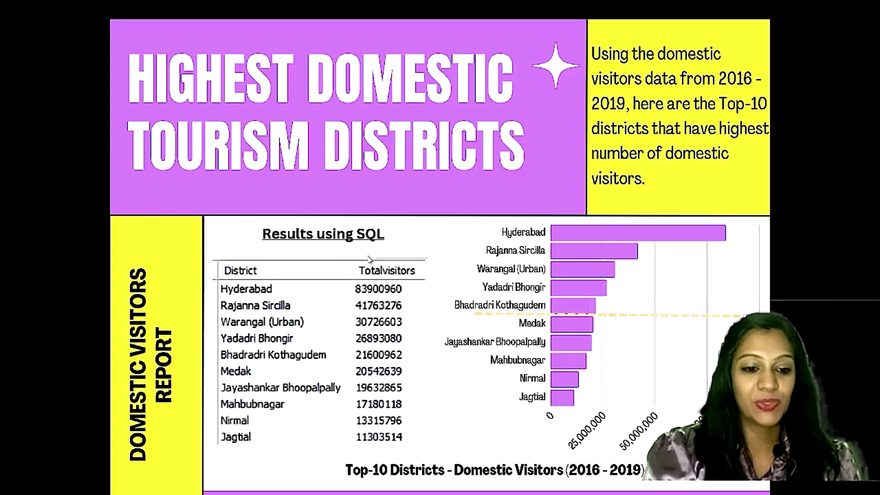
key(Right)
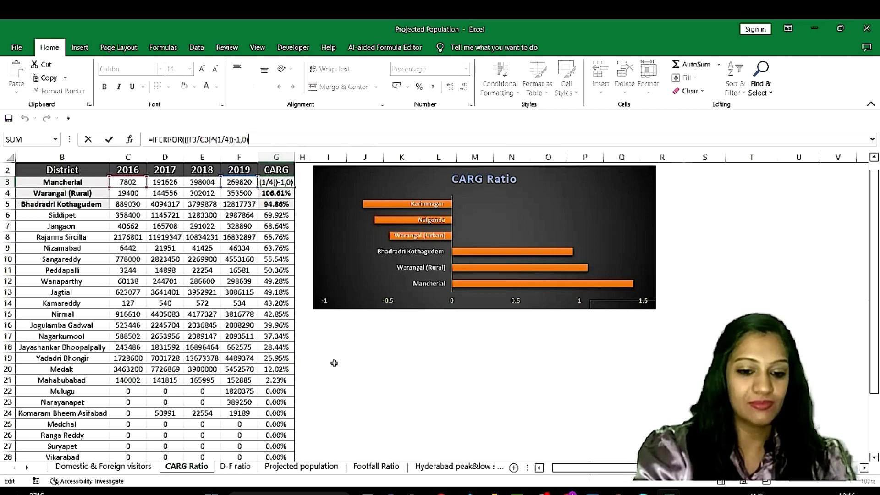
- Switch to MySQL Workbench, review the Answers script's district CAGR query and run it in full for the top 3 districts
key(alt+Tab)
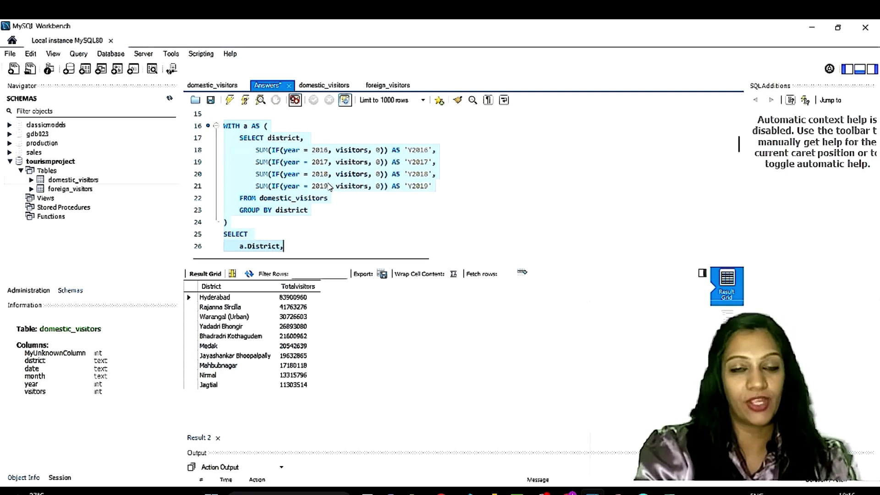
scroll(330, 215, down, 2)
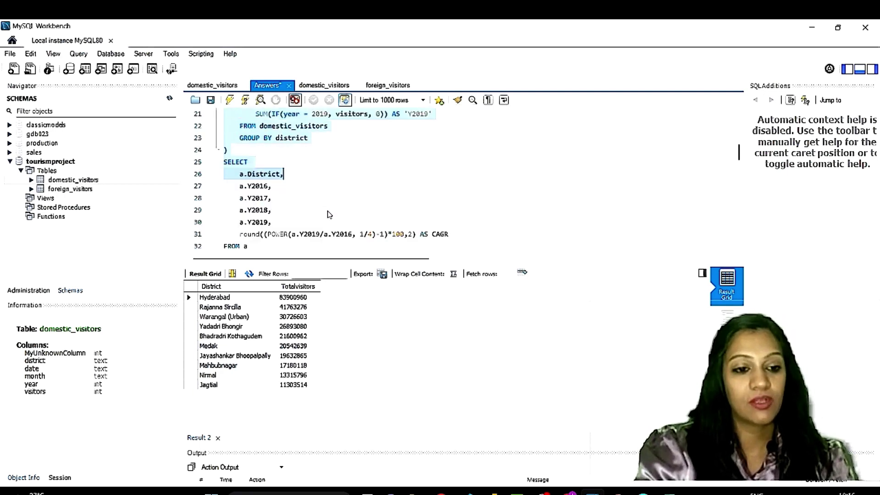
drag(464, 233, 218, 175)
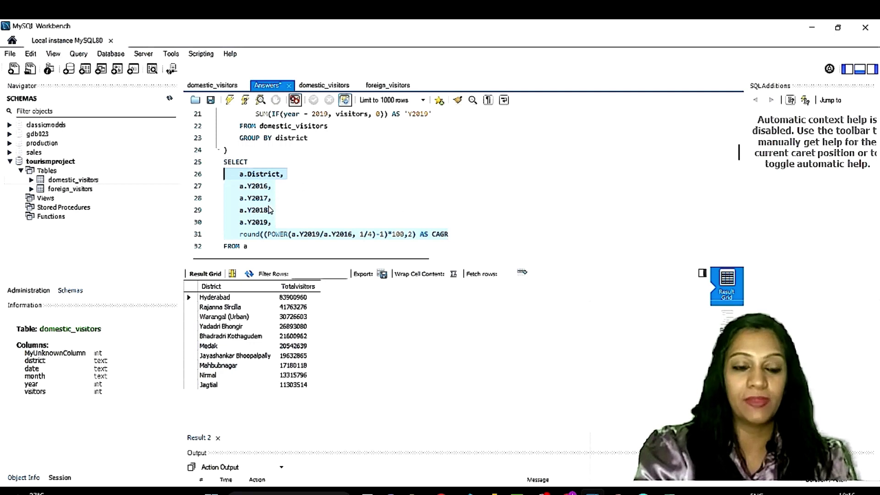
scroll(258, 203, up, 2)
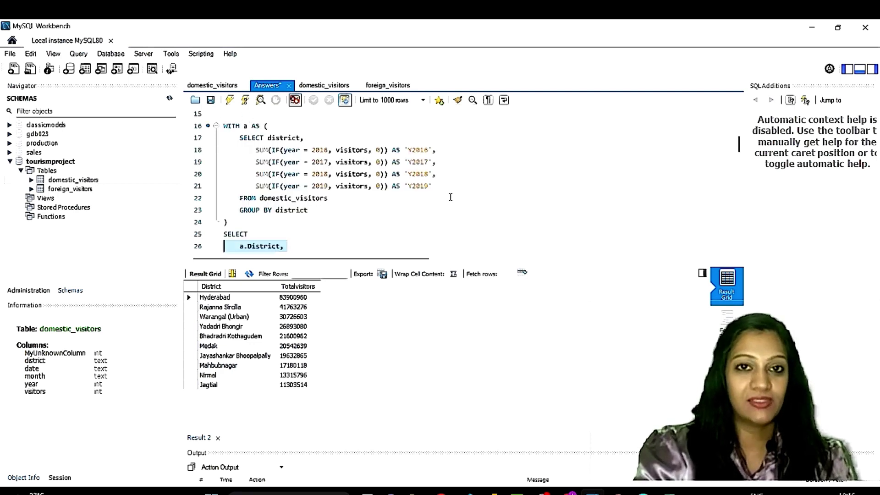
scroll(319, 176, down, 2)
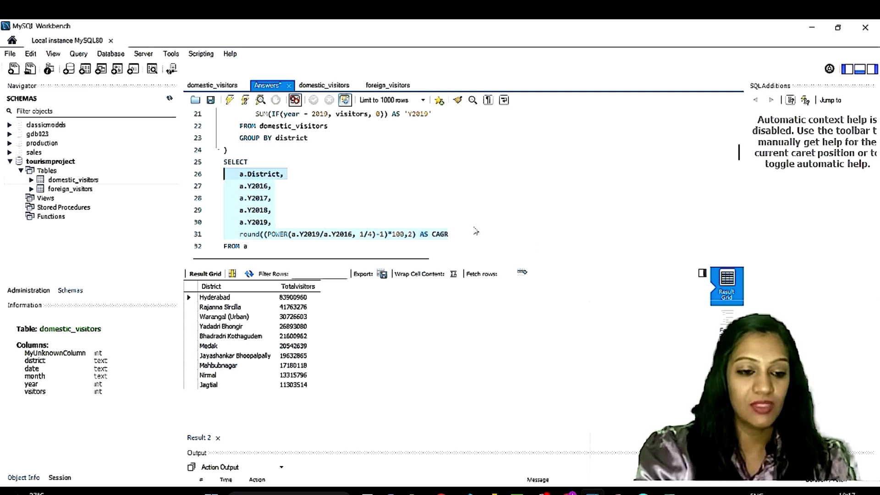
scroll(476, 232, up, 2)
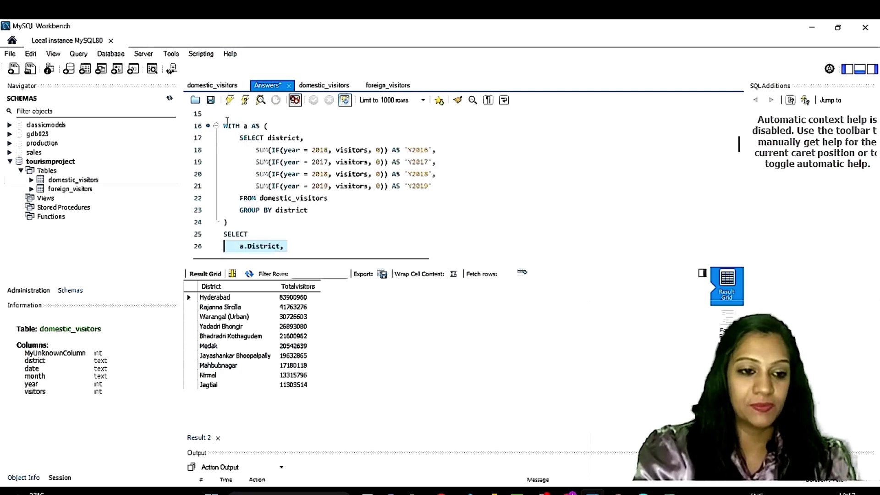
drag(225, 123, 346, 250)
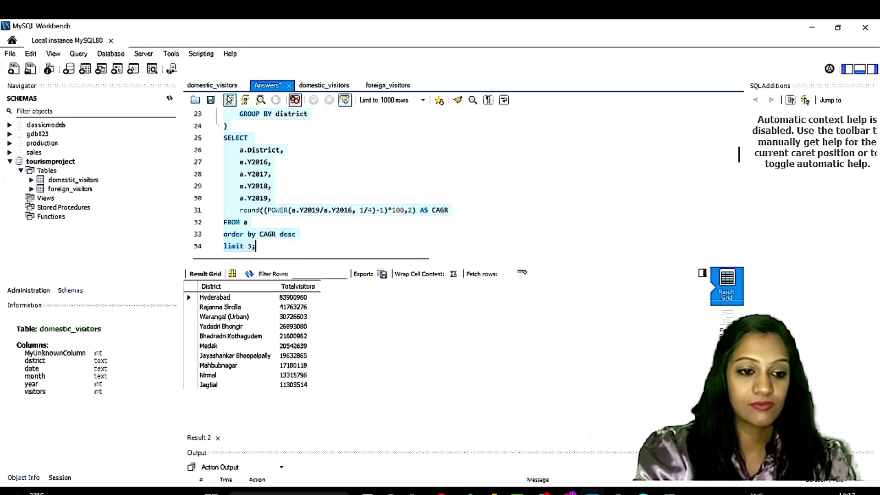
click(230, 100)
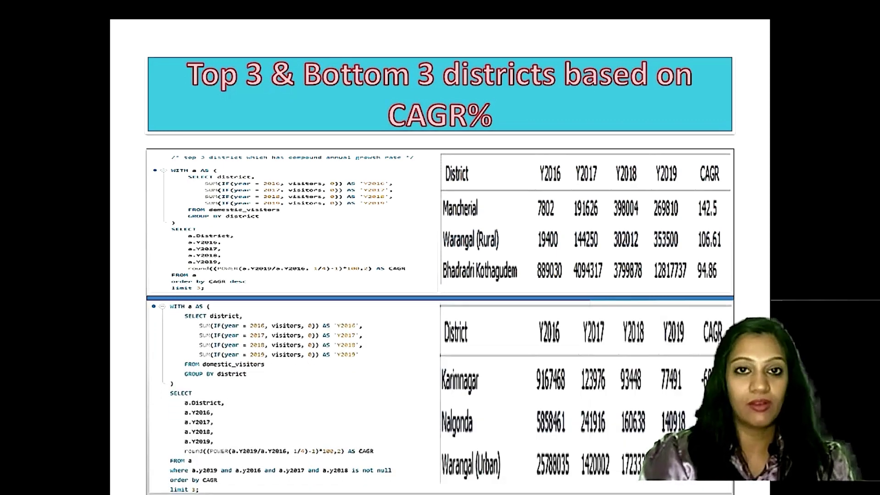
- Advance the presentation from the CAGR query slide through the What is CAGR slide with the high and low districts
click(437, 216)
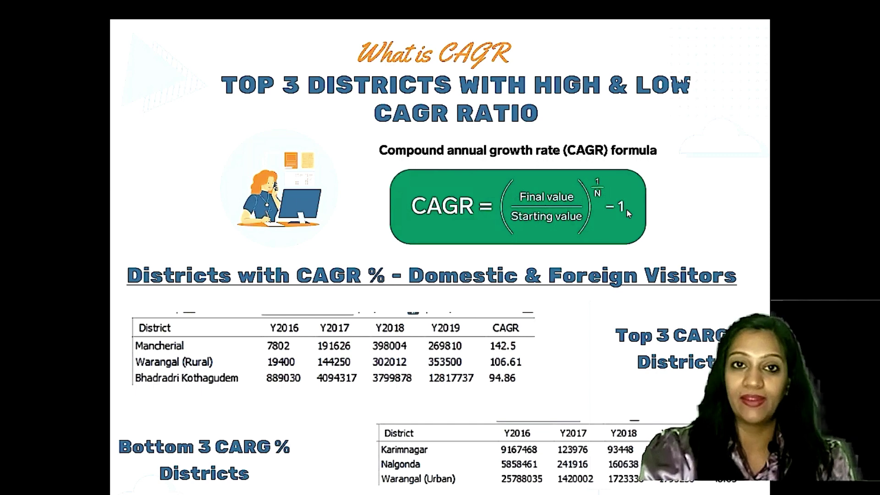
key(Right)
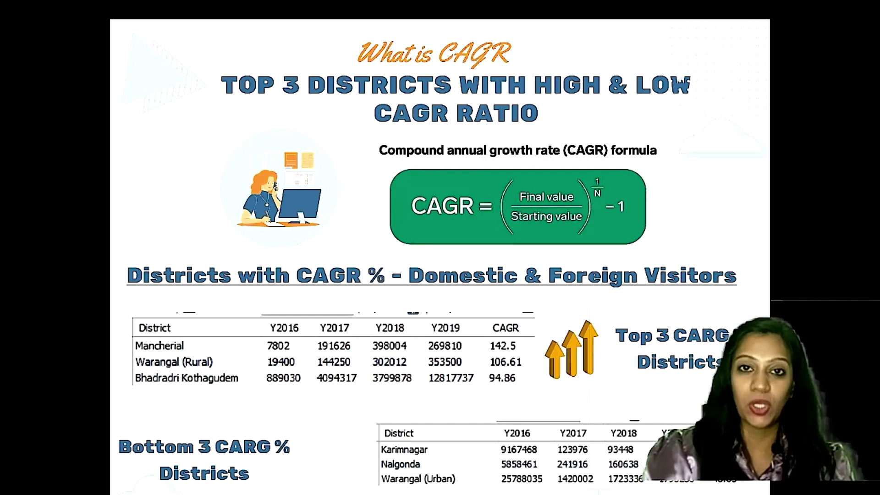